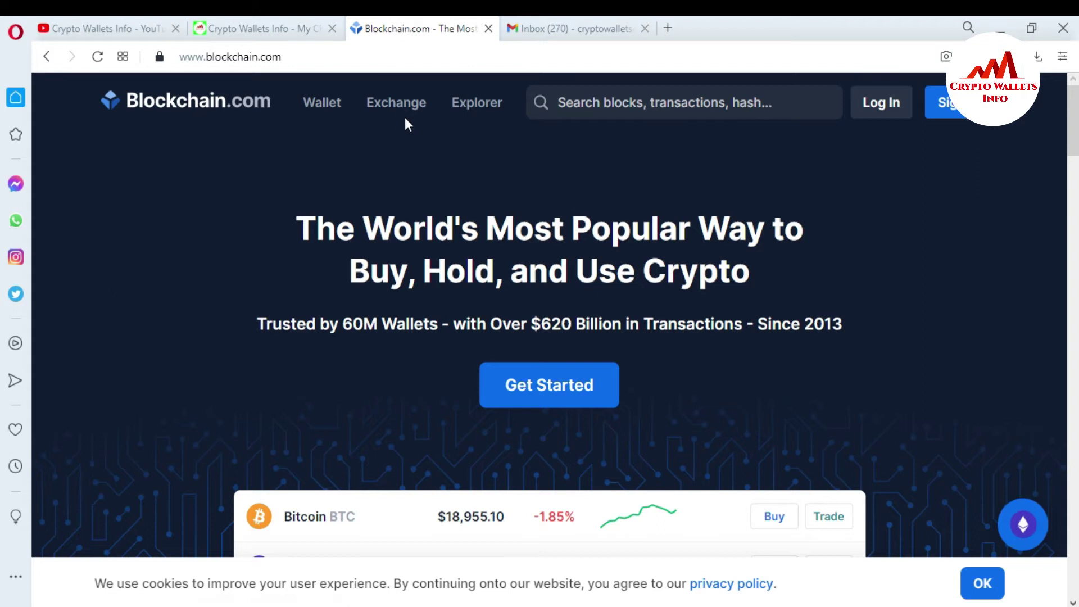
Step: Go to the Blockchain.com Exchange site and open its Welcome Back login page
click(384, 112)
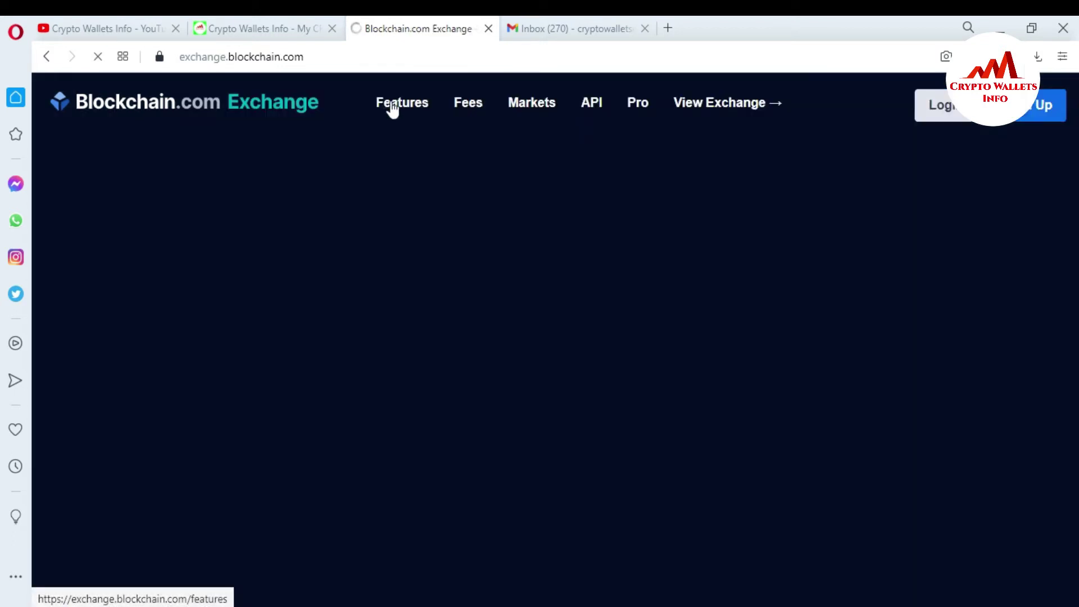
click(946, 105)
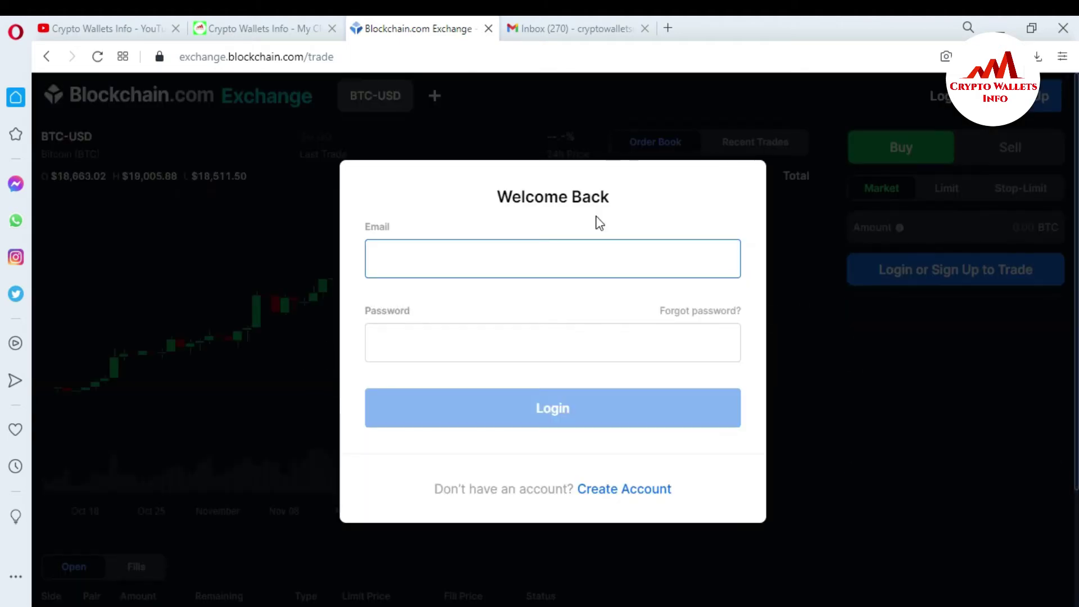
Step: Log in to the Exchange with the saved account email and the account password
click(481, 268)
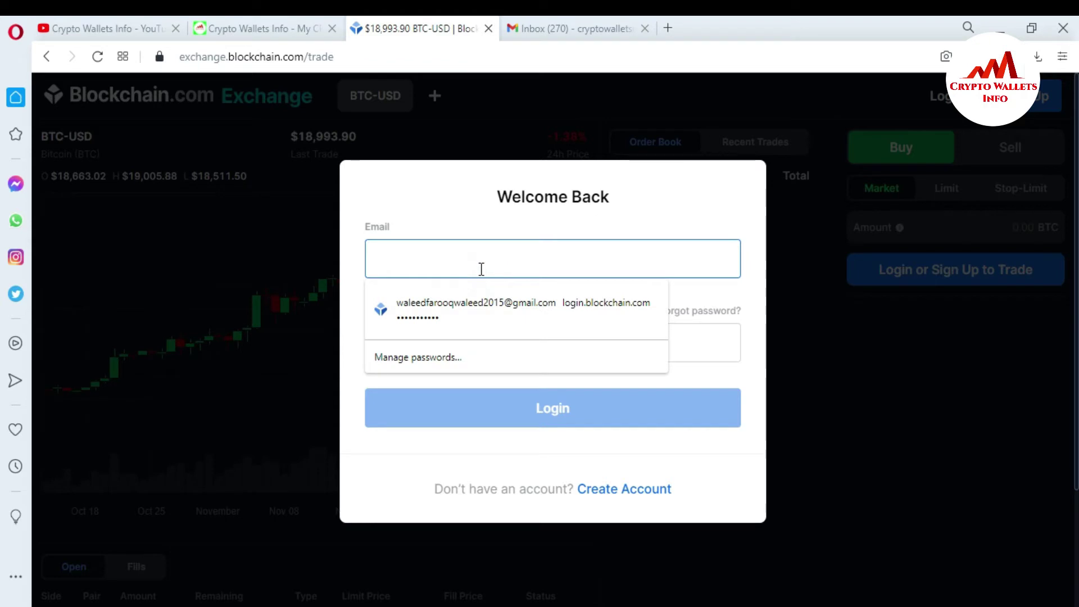
click(476, 298)
click(446, 346)
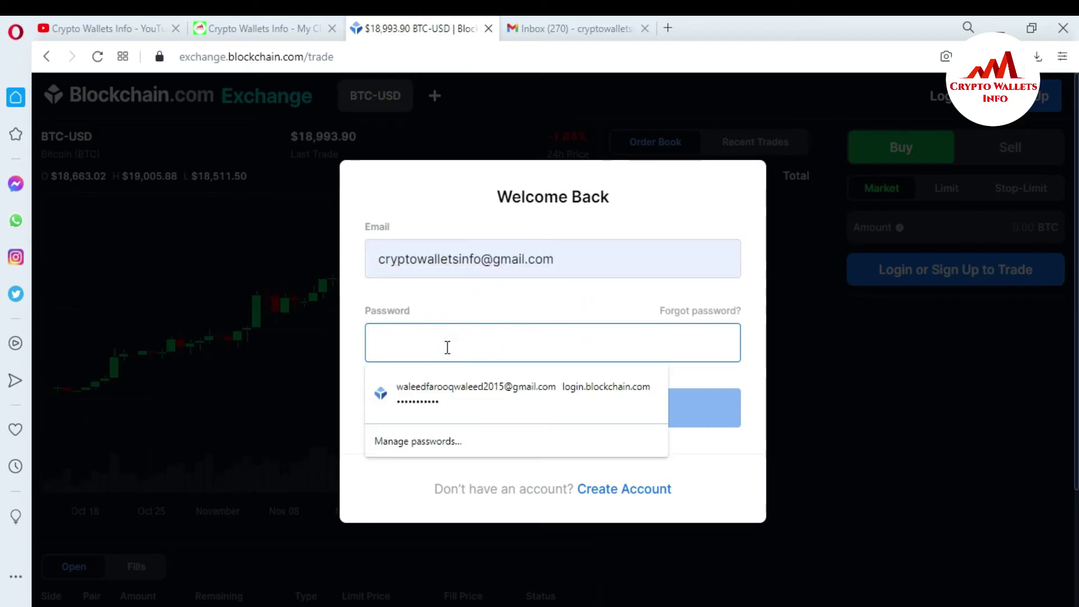
text(••••••••••••••)
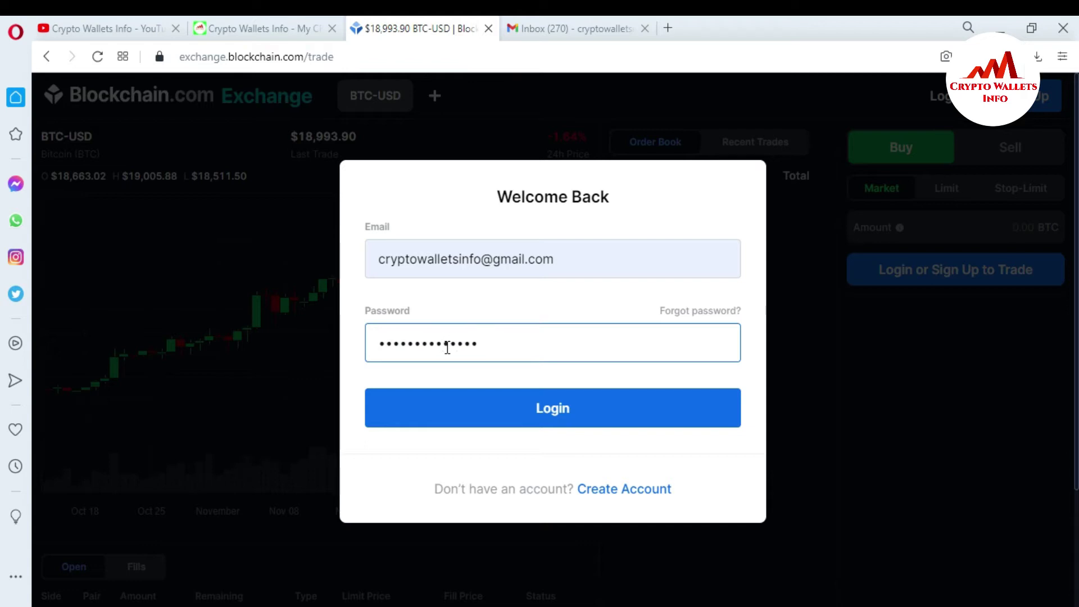
click(535, 413)
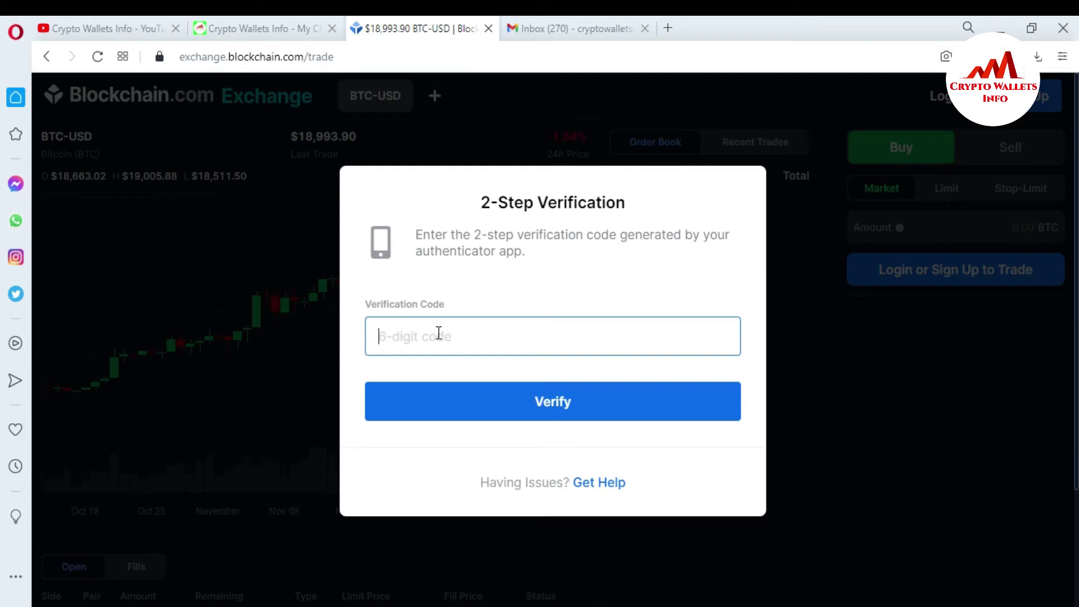
Step: Enter the 6-digit authenticator code and verify it to reach the BTC-USD trading page
click(437, 333)
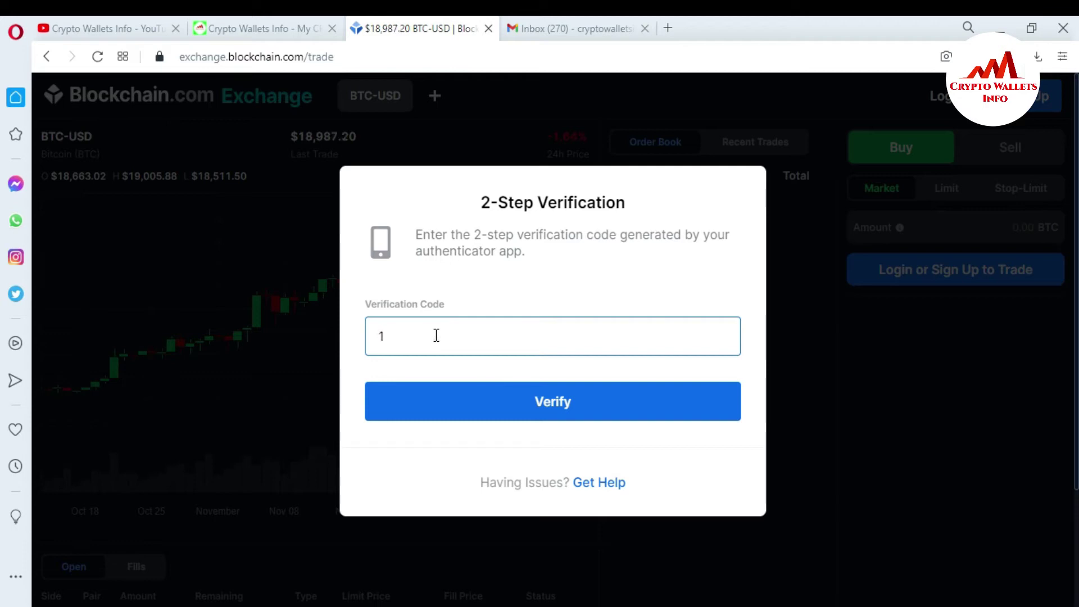
click(575, 410)
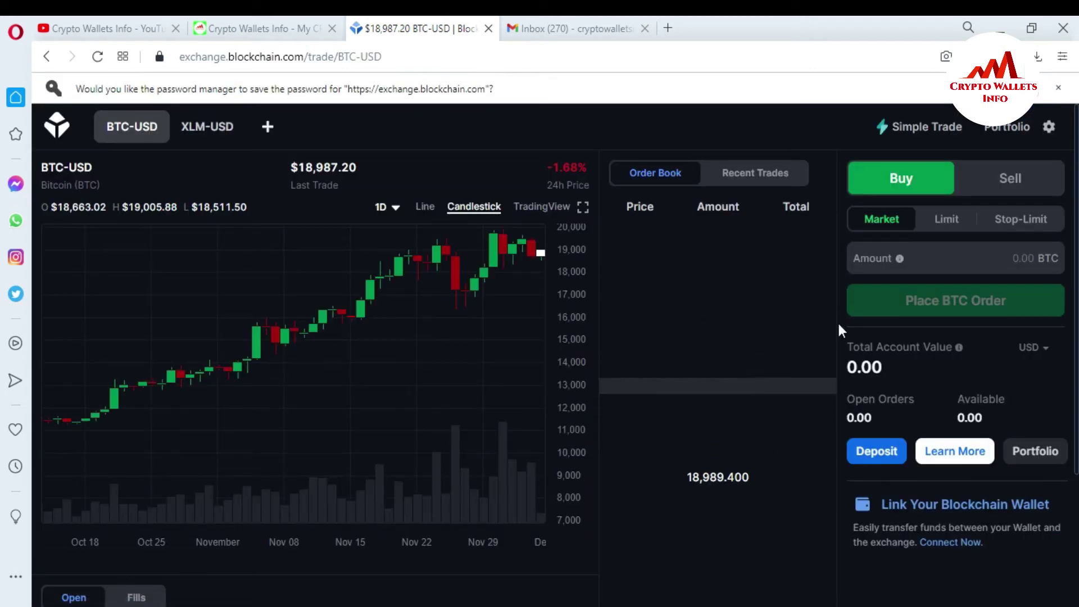
Step: Look over the trading dashboard, then choose Connect Now under Link Your Blockchain Wallet
scroll(427, 314, down, 1)
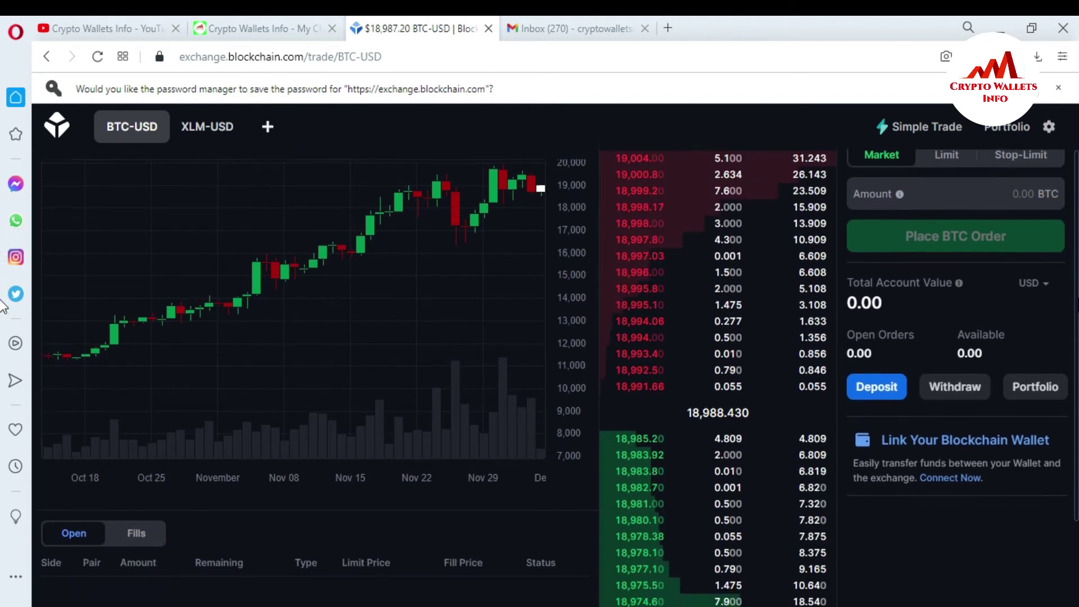
scroll(3, 307, down, 2)
scroll(3, 331, up, 1)
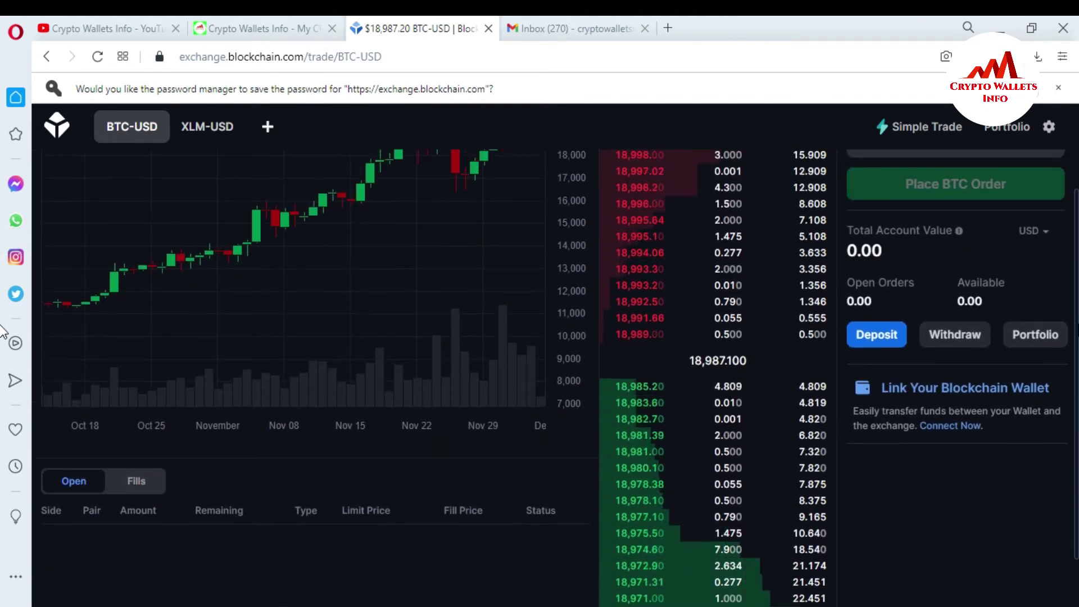
scroll(2, 292, up, 2)
scroll(2, 259, down, 1)
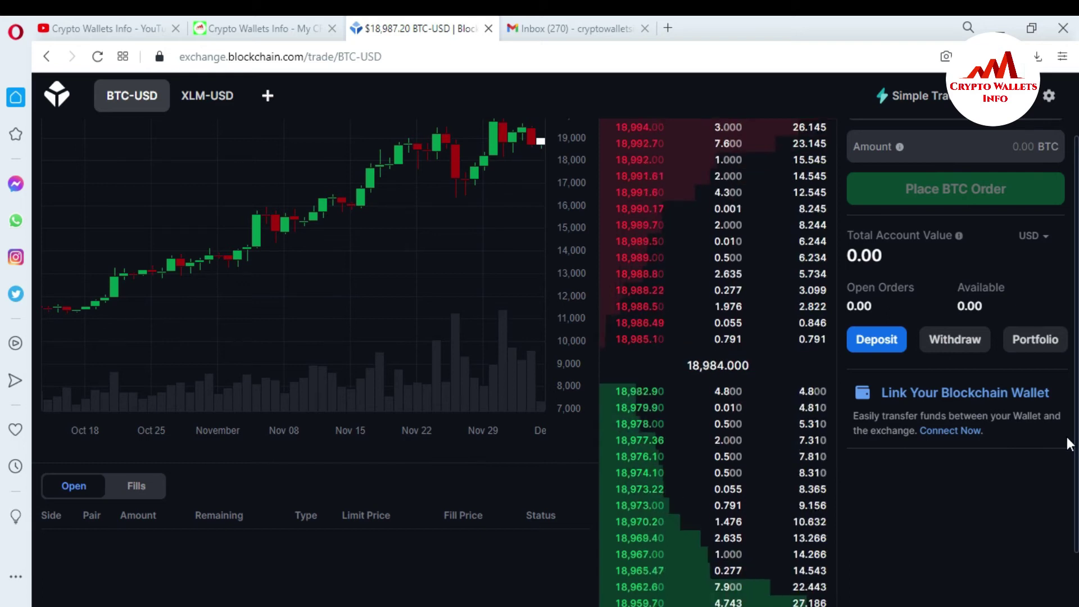
click(970, 439)
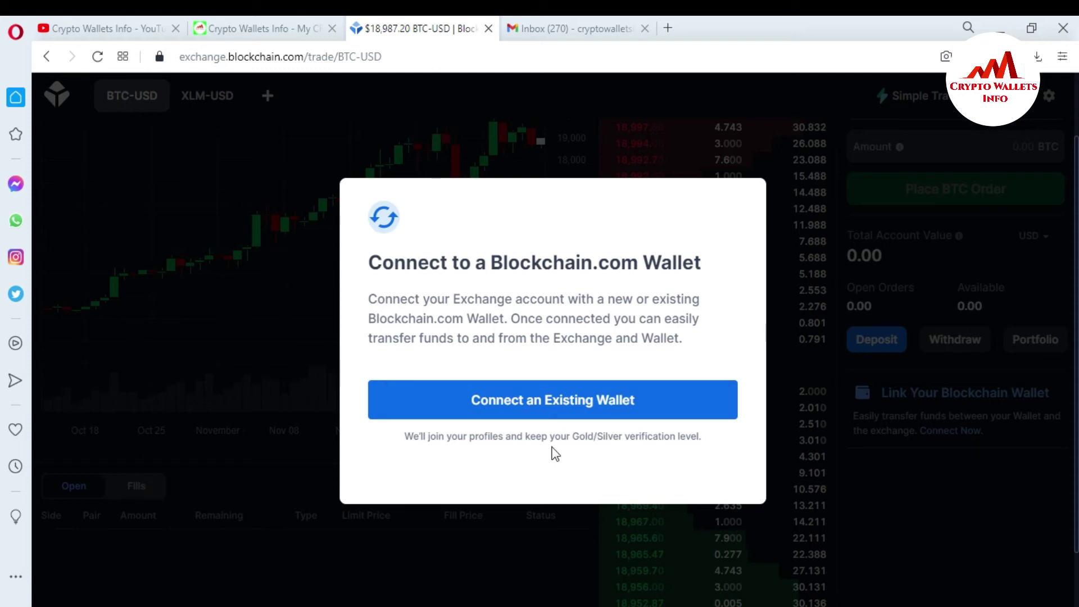
Step: Choose Connect an Existing Wallet to open the Connect Your Wallet login with the wallet ID prefilled
click(540, 409)
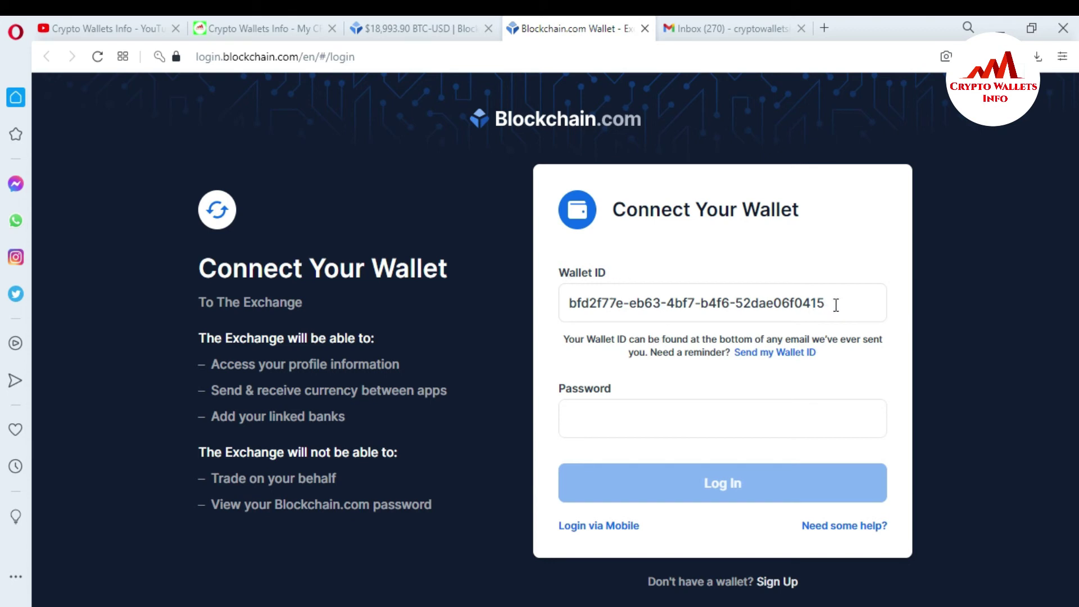
Step: Enter the wallet password on the Connect Your Wallet page and log in
click(664, 415)
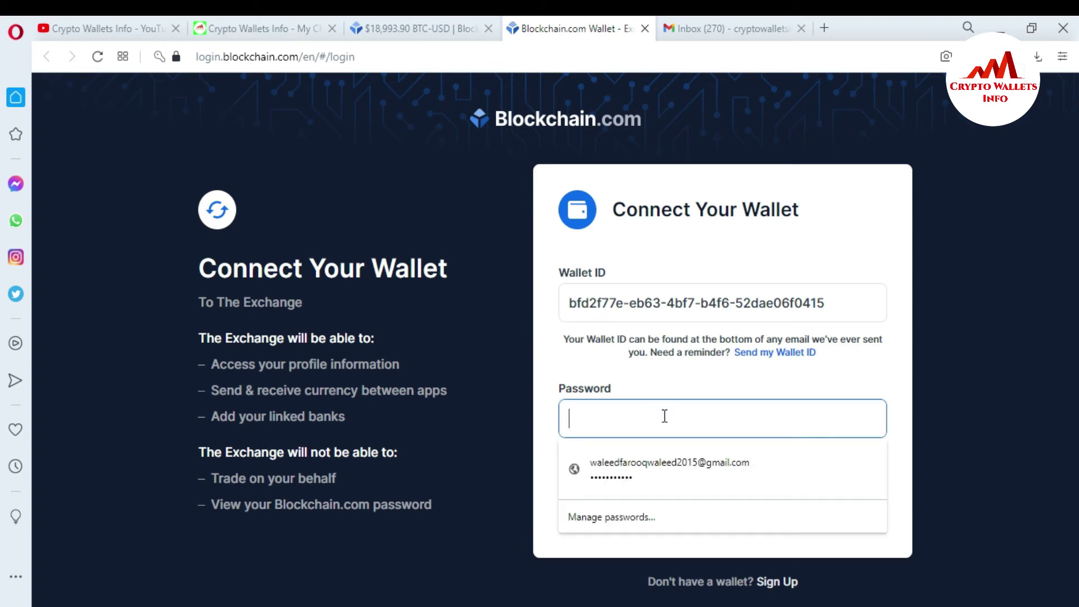
text(•••)
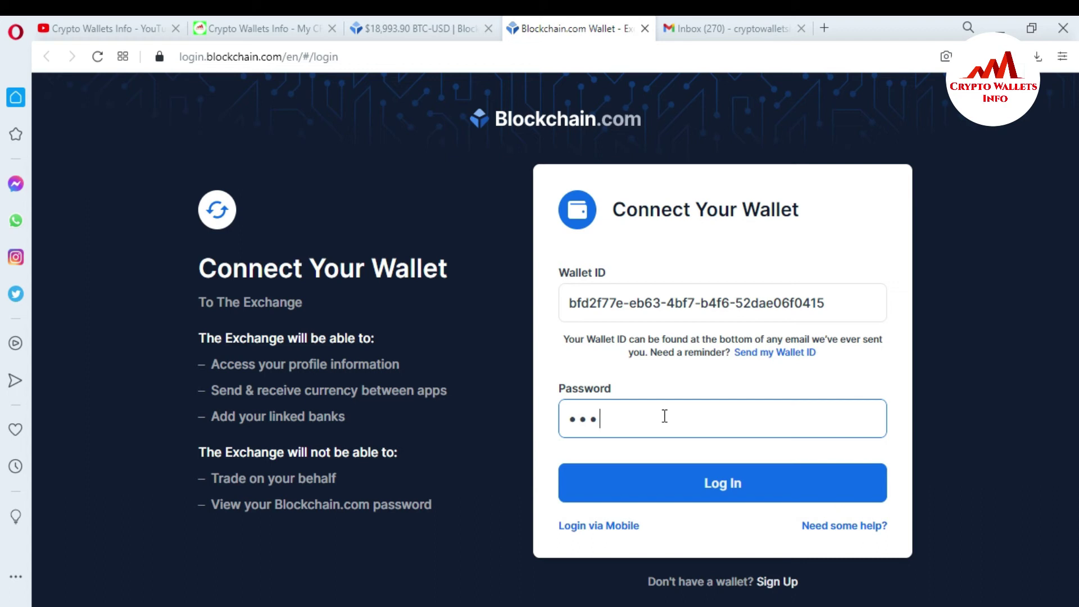
text(•••••••••••)
click(764, 494)
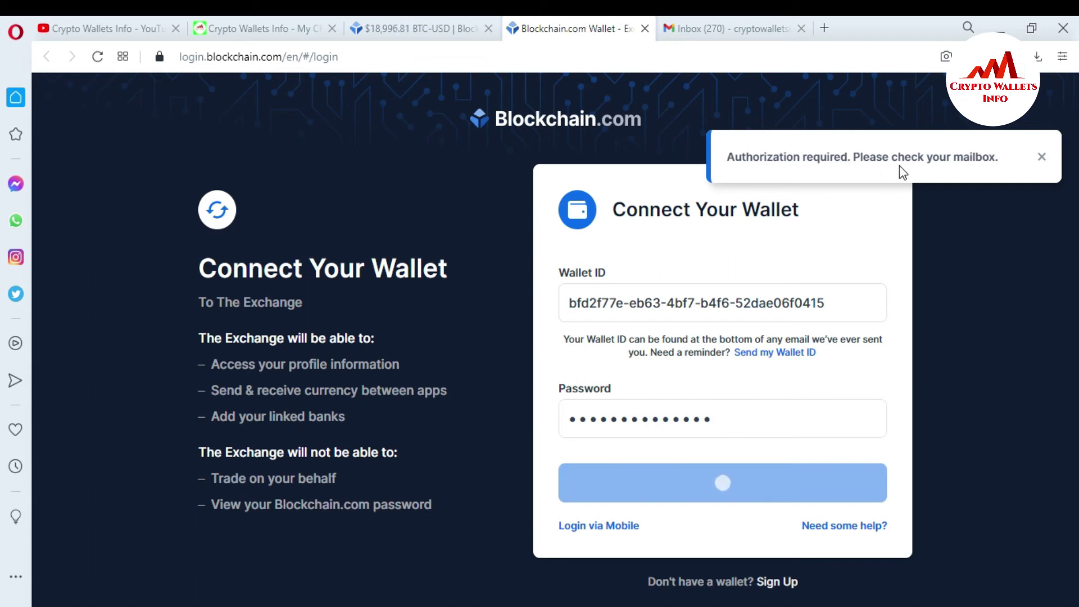
Step: Check the Gmail inbox tab for the wallet authorization email
click(724, 35)
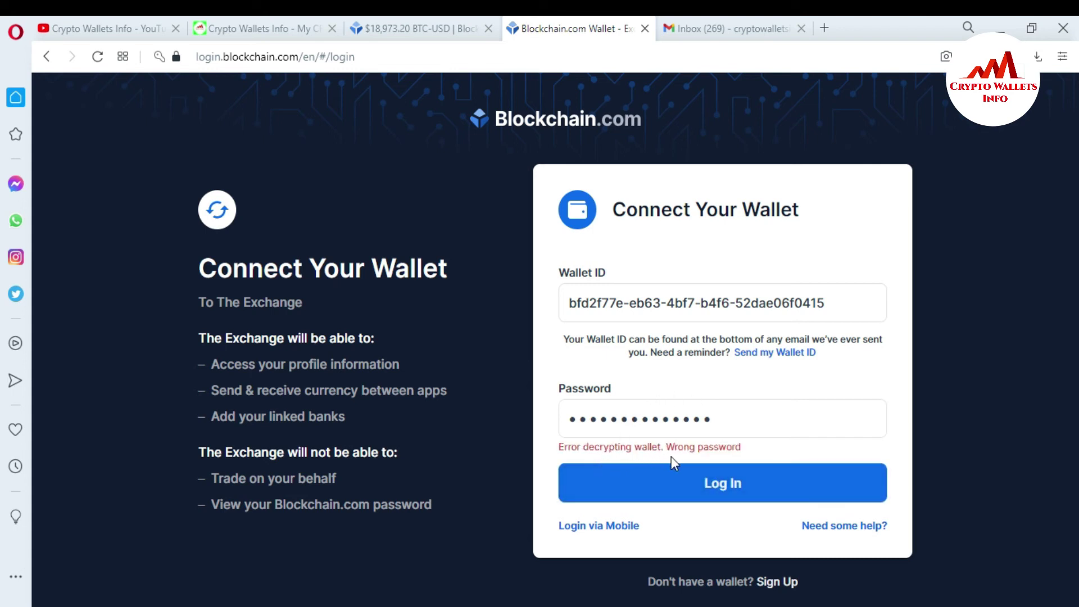
Step: Select the rejected wallet password and start retyping the password over it
double_click(738, 414)
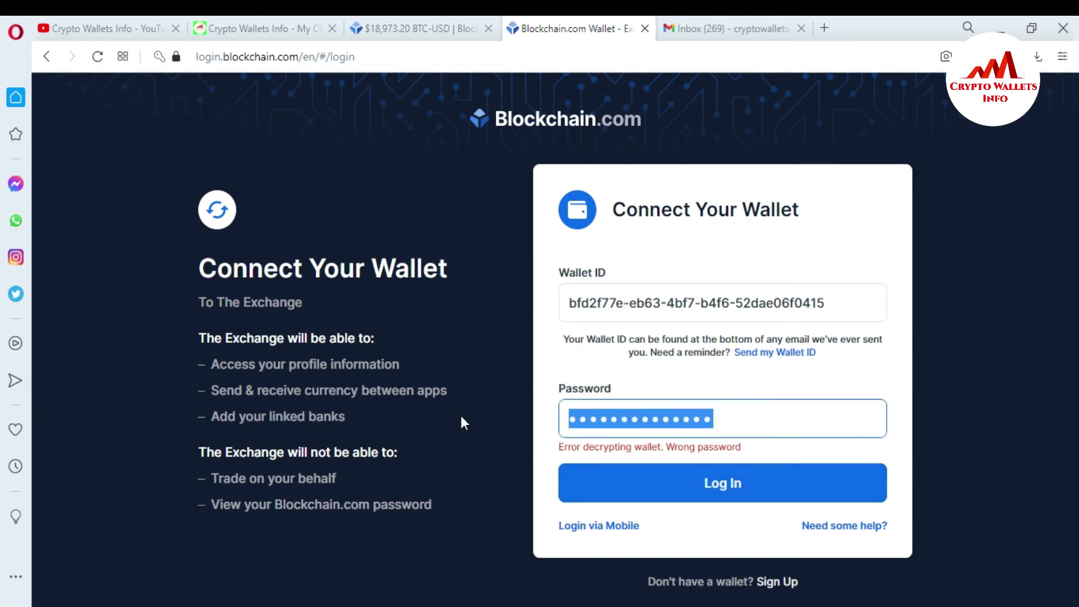
text(••••)
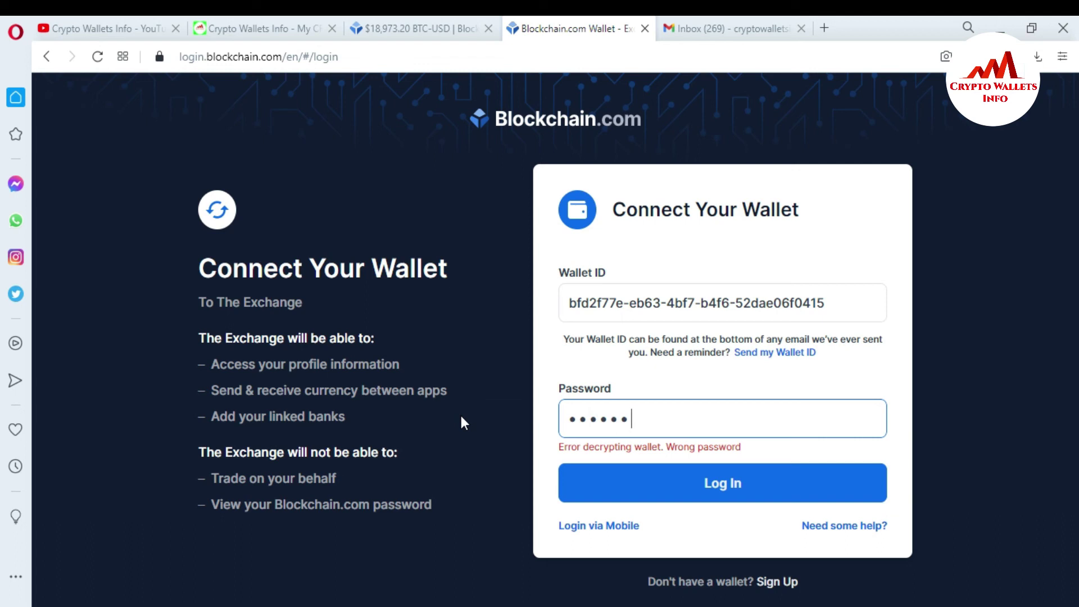
Step: Clear the rejected password and enter the wallet password again in the Password field
key(BackSpace)
key(BackSpace)
key(BackSpace)
key(BackSpace)
key(BackSpace)
key(BackSpace)
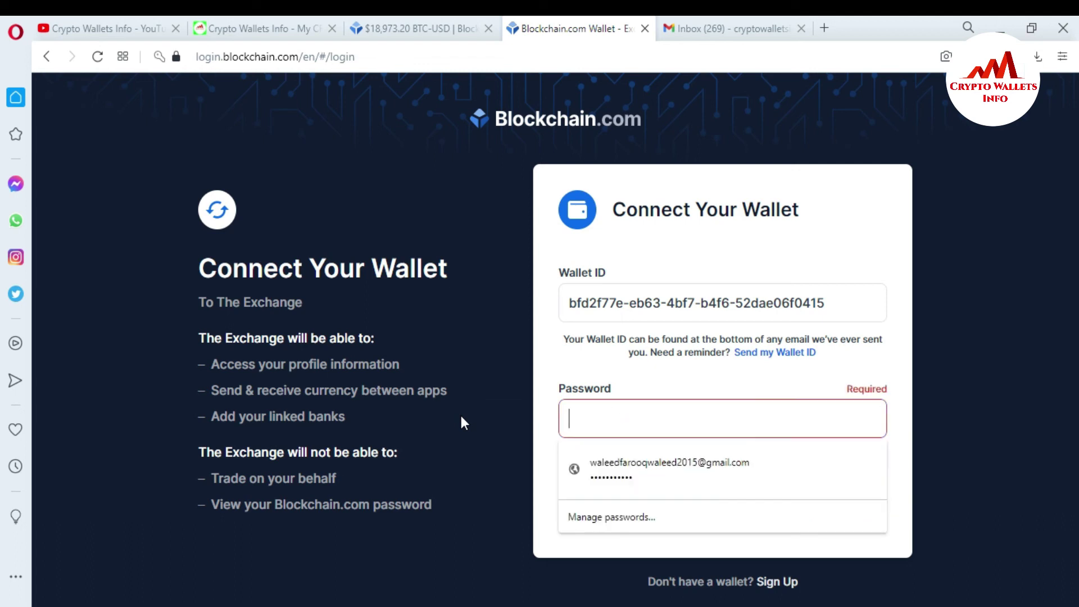
text(•••)
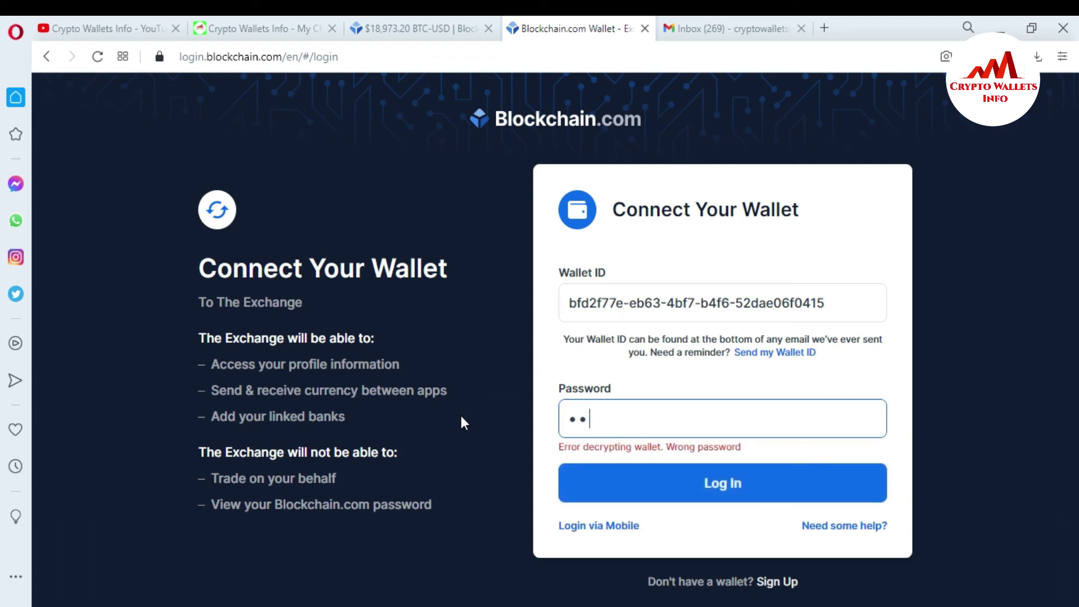
text(•••)
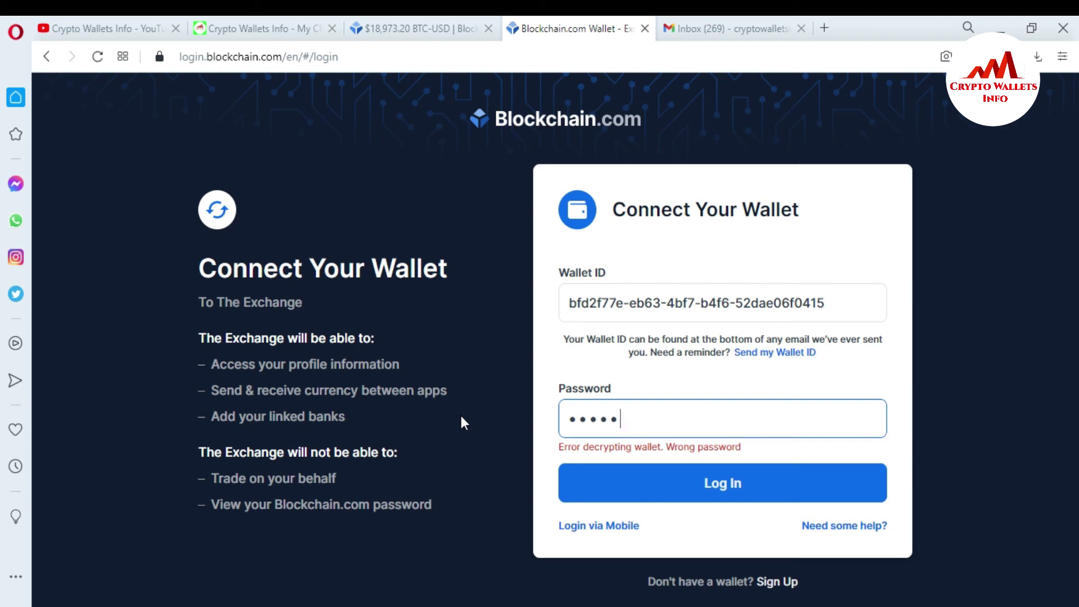
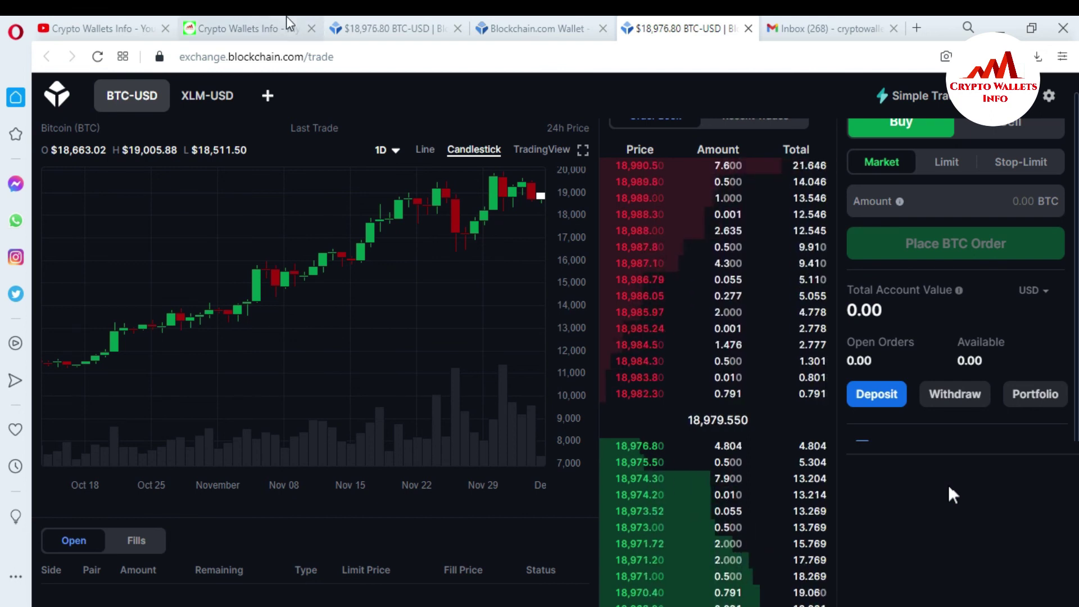
Step: Show the Crypto Wallets Info YouTube channel, then the cryptowalletsinfo.com Binance category page from the top
click(88, 25)
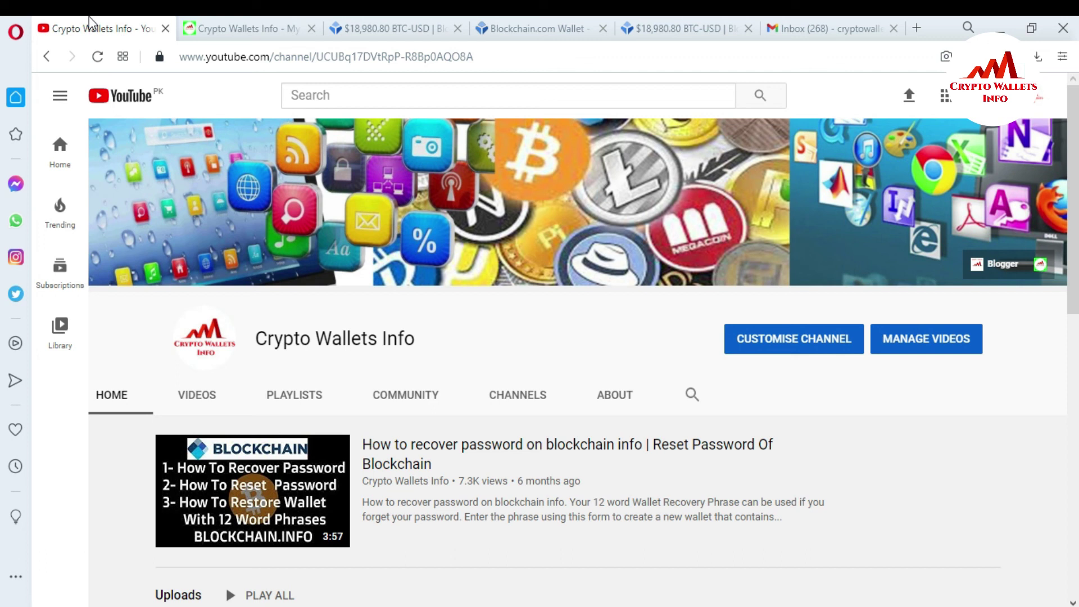
click(229, 20)
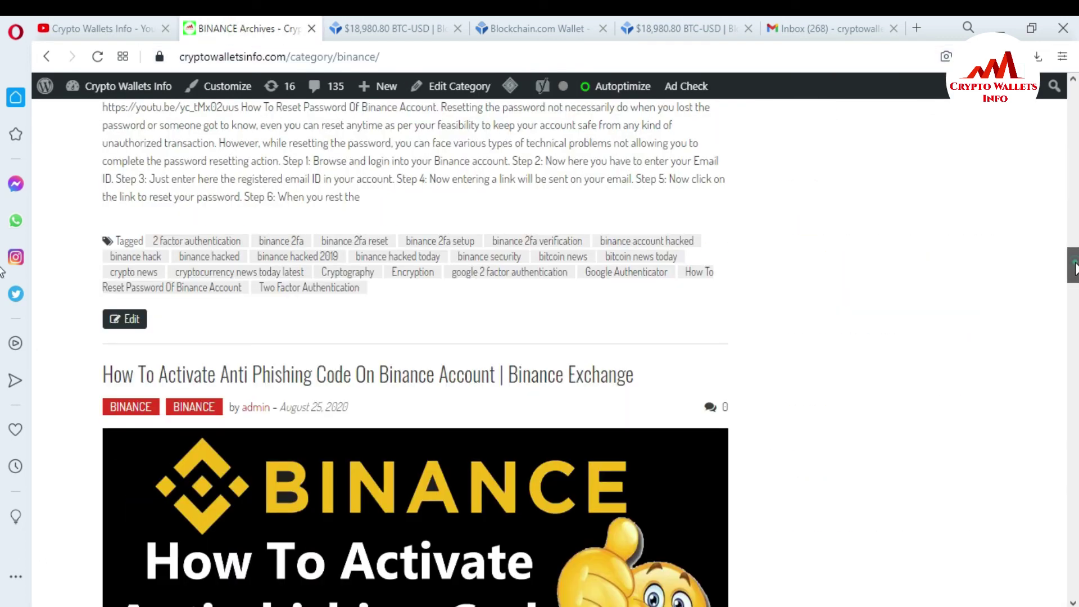
scroll(1069, 84, up, 15)
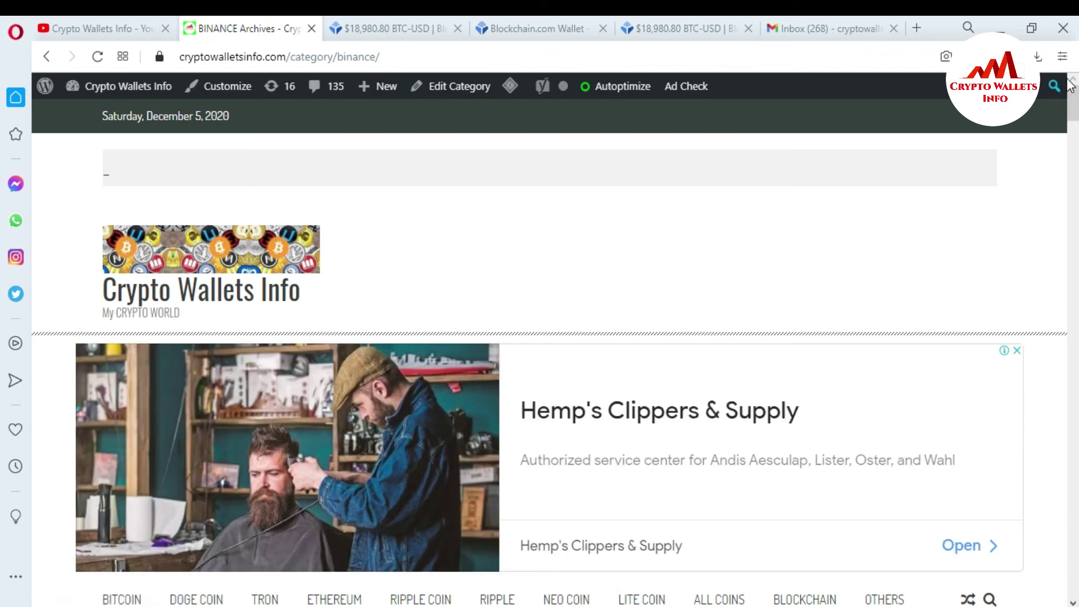